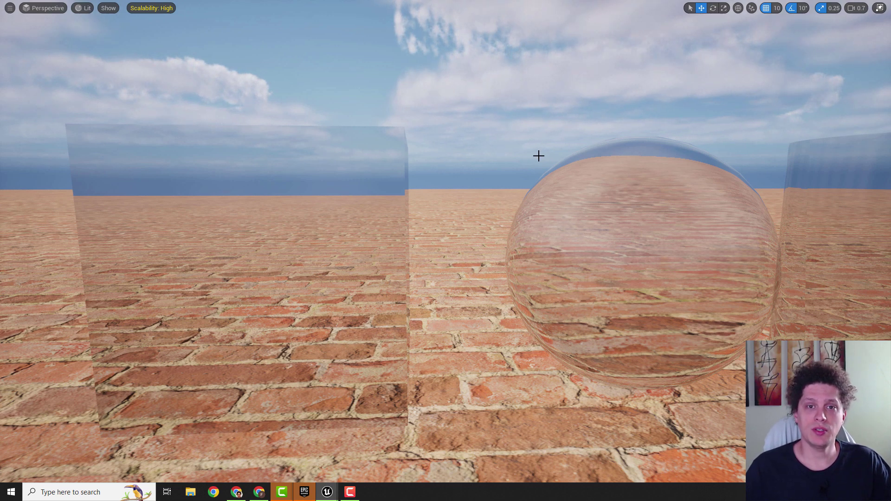
- Inspect the finished glass cube, sphere and cylinder on the brick floor, then leave the full-screen viewport
key("d")
right_click_drag(515, 158, 554, 153)
key("a")
key("s")
key("d")
key("F11")
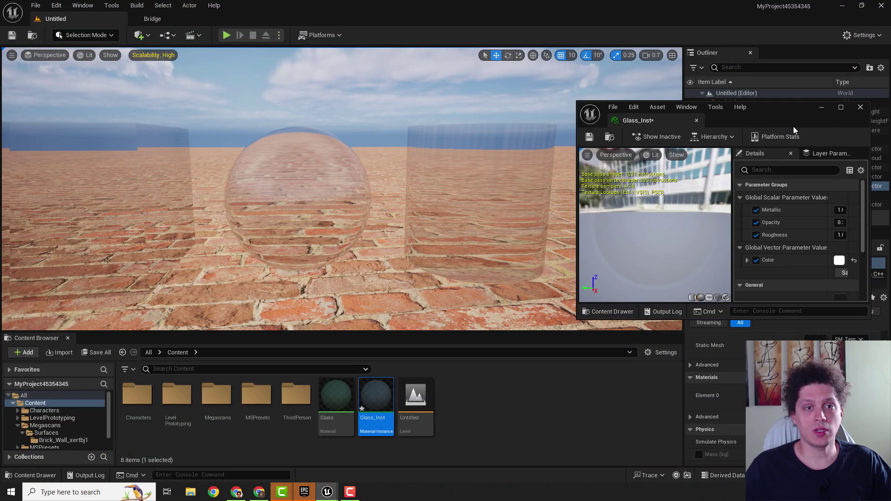
- Try out the color and opacity parameters of the Glass_Inst material instance
left_click(756, 210)
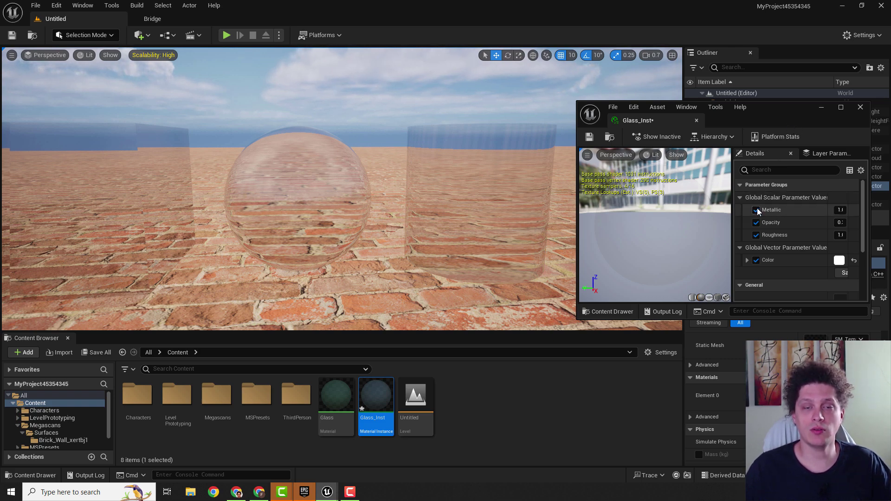
left_click(840, 262)
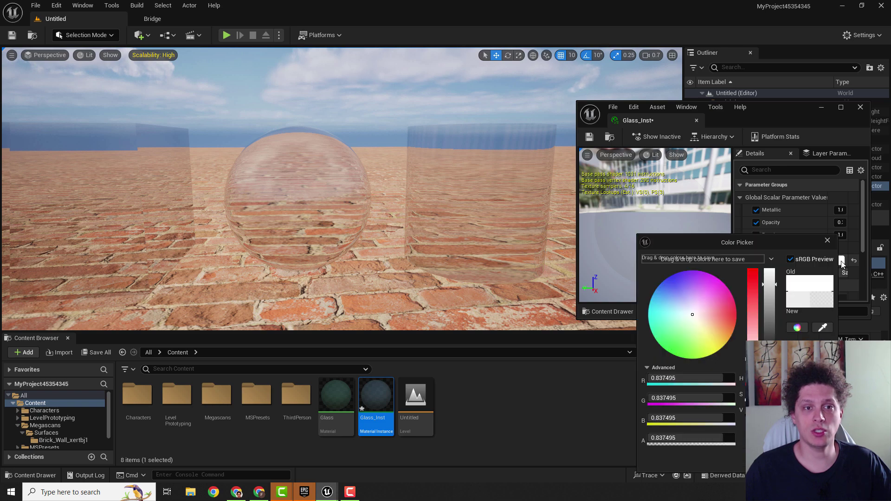
left_click_drag(715, 310, 693, 316)
left_click(826, 241)
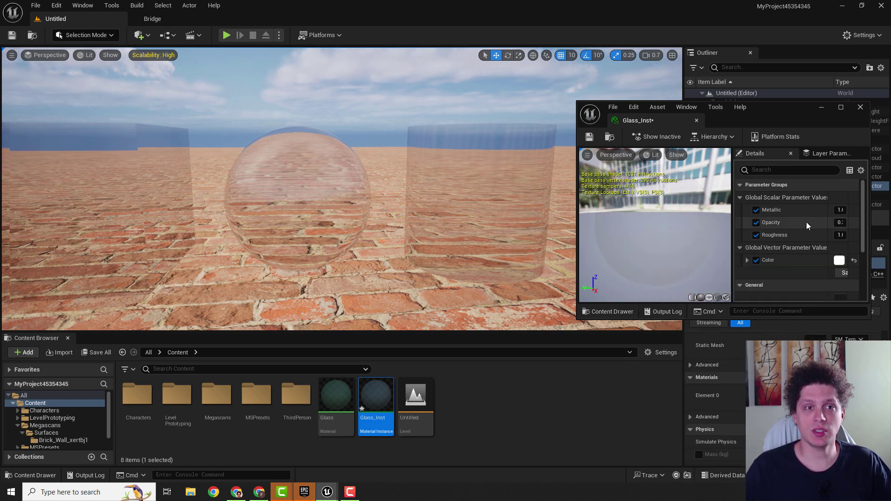
mouse_move(836, 222)
left_mouse_down()
mouse_move(863, 223)
mouse_move(824, 222)
left_mouse_up()
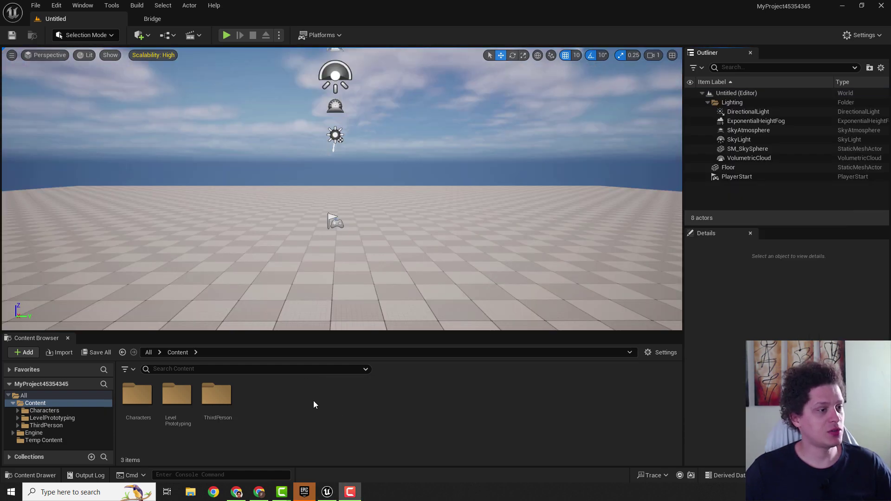
- Create a material named Glass in the Content folder and open it for editing
right_click(313, 400)
left_click(353, 166)
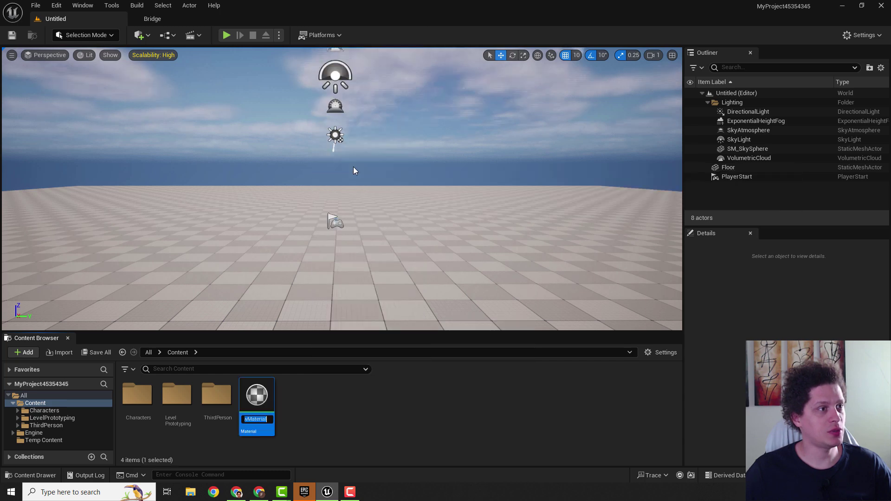
type("Glass")
key("Return")
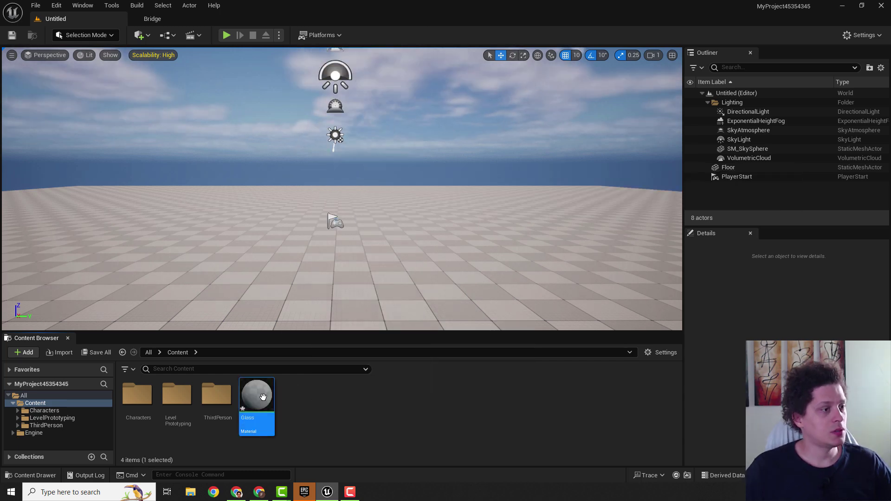
double_click(256, 397)
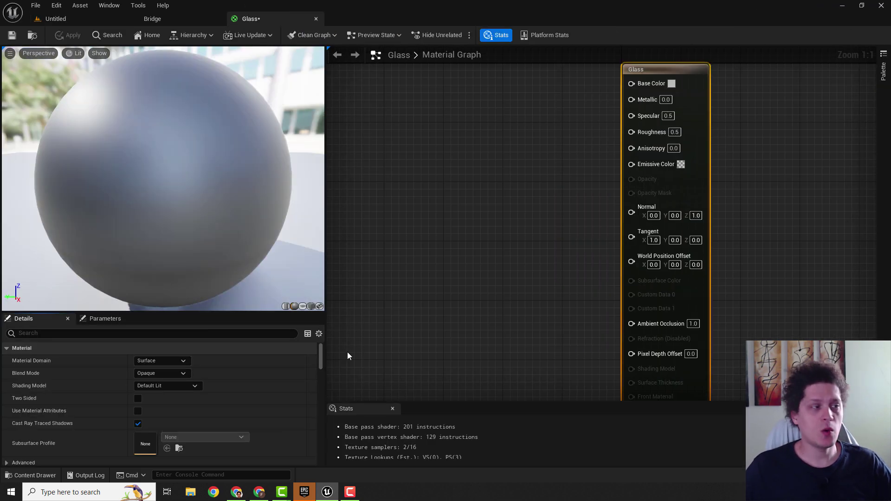
- Set the Glass material's blend mode to Translucent and its translucency lighting mode to Surface ForwardShading
left_click(160, 374)
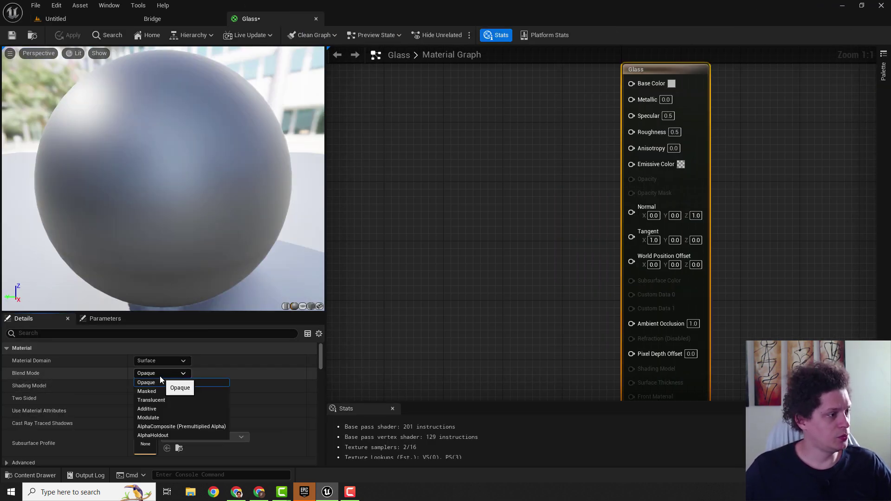
left_click(153, 399)
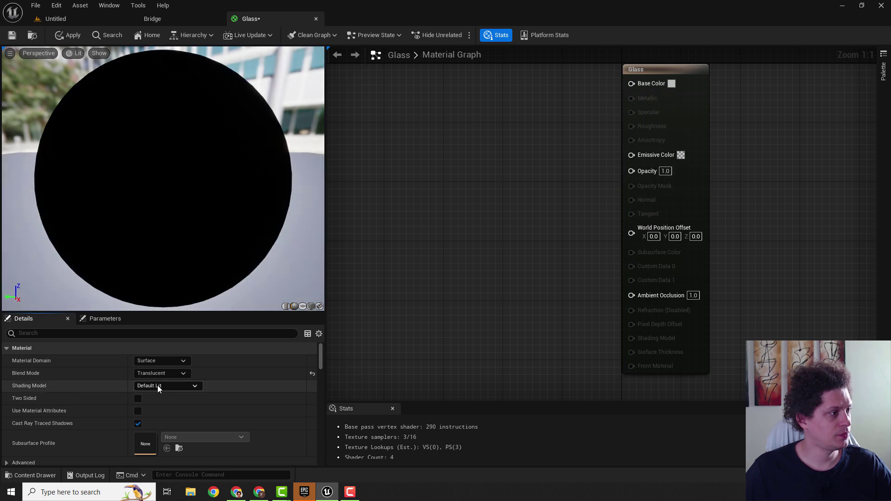
scroll(40, 384, "down", 5)
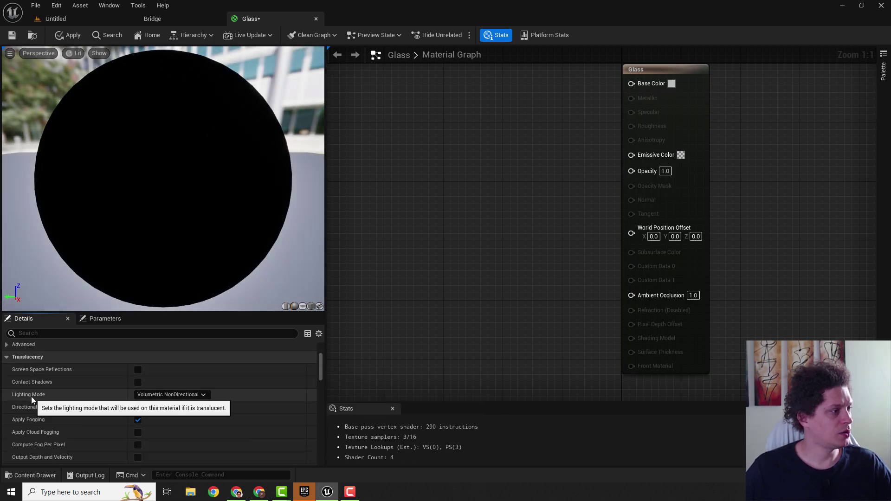
left_click(201, 395)
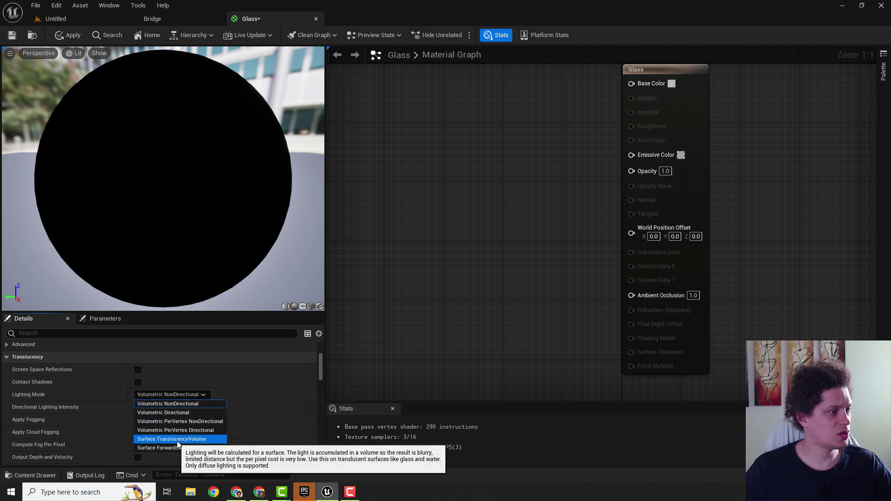
left_click(162, 448)
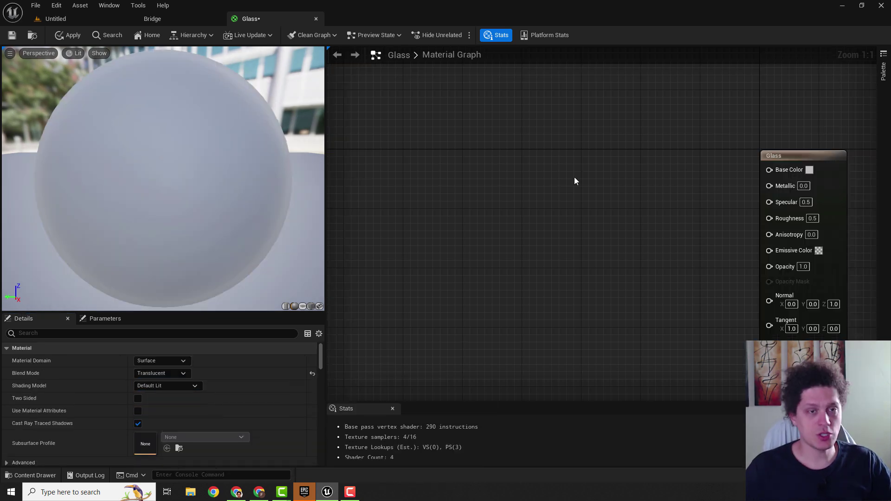
- Feed Base Color from a new three-component constant with a pale green color of about 0.809, 1, 0.76
left_click(509, 170)
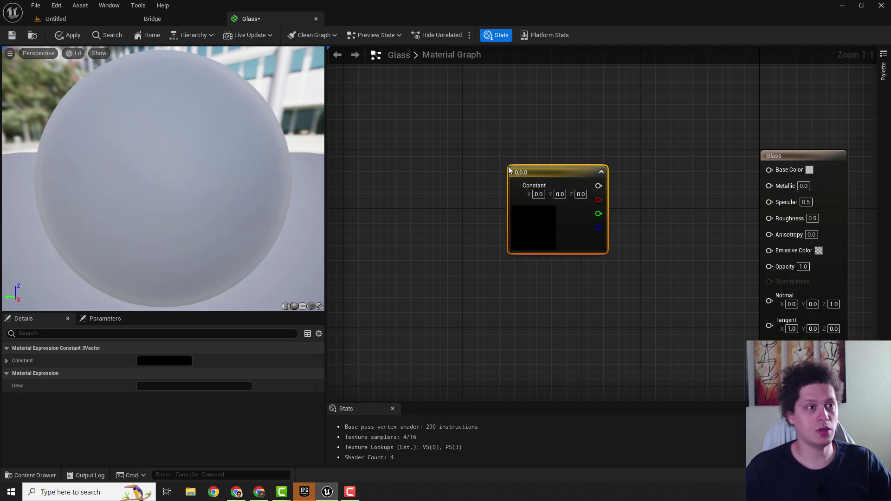
left_click_drag(599, 185, 769, 169)
left_click_drag(537, 218, 521, 187)
double_click(521, 188)
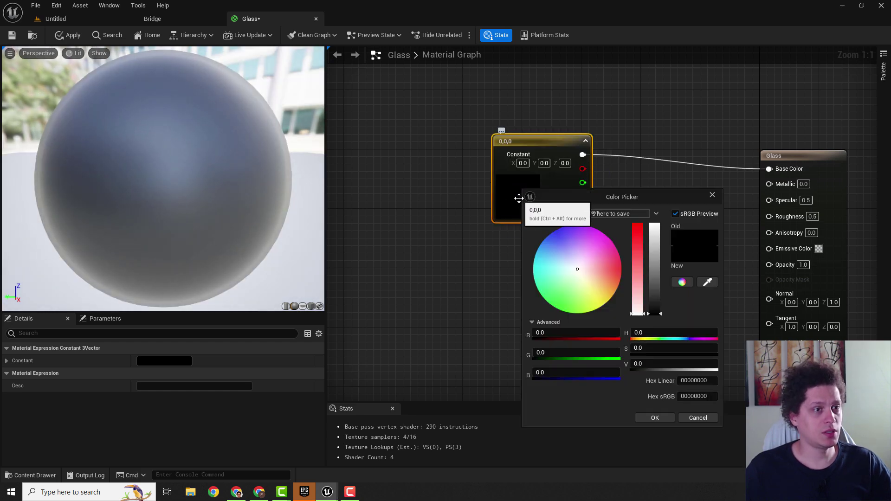
left_click(578, 272)
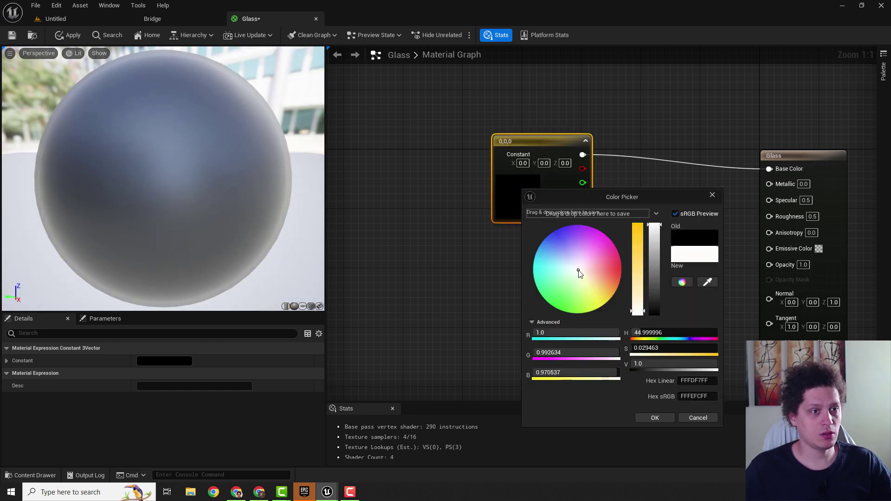
left_click_drag(579, 273, 574, 279)
left_click(651, 416)
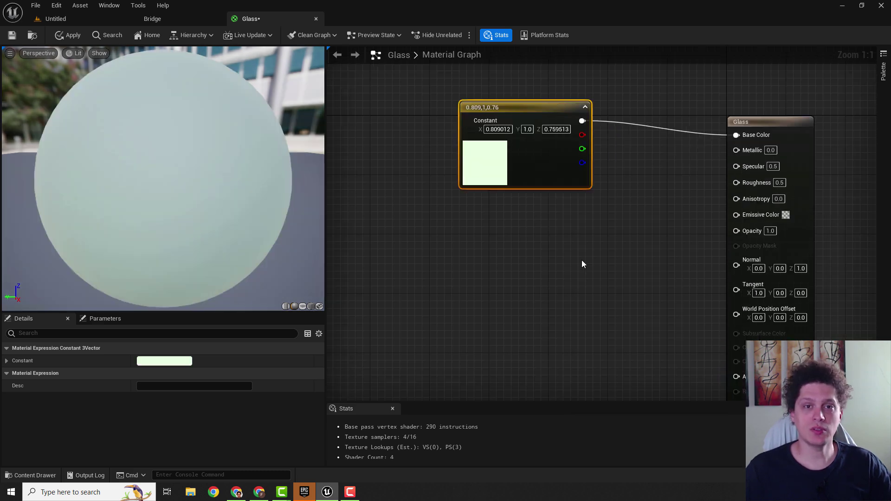
- Add a scalar constant below the color node, connect it to Metallic and set its value to 1
right_click(550, 251)
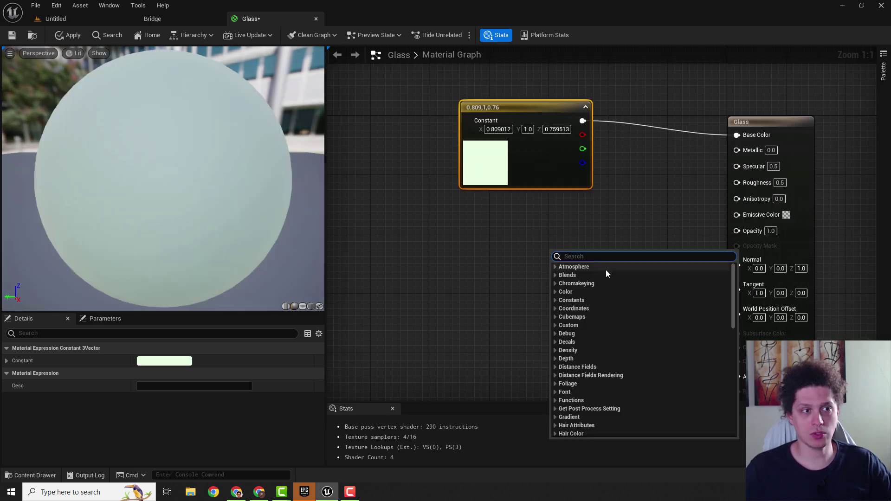
left_click(509, 239)
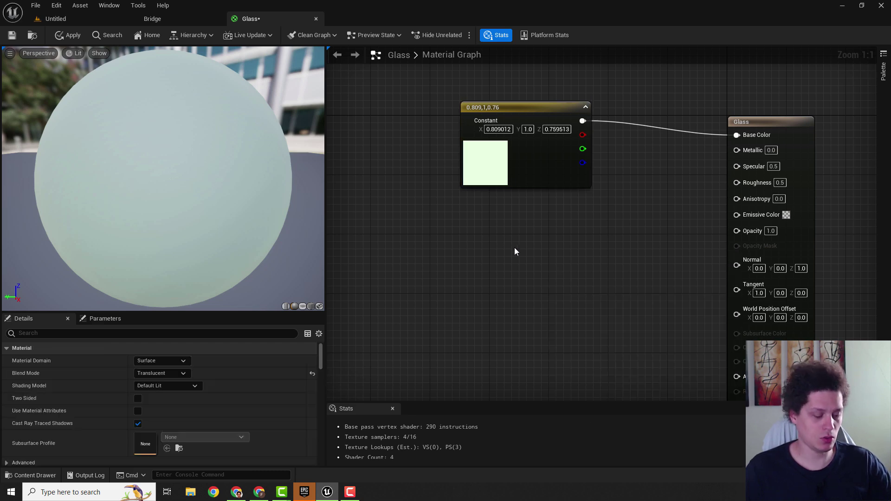
left_click(529, 249)
left_click_drag(581, 265, 736, 150)
left_click(563, 266)
type("1")
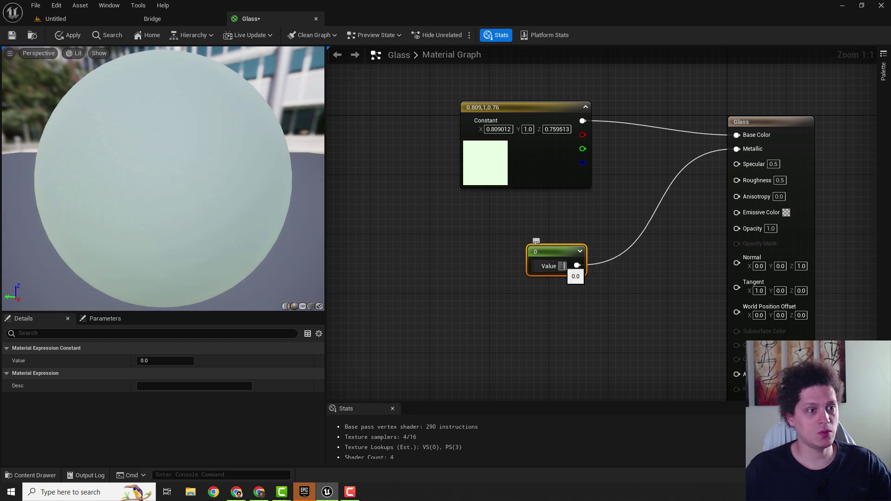
key("Return")
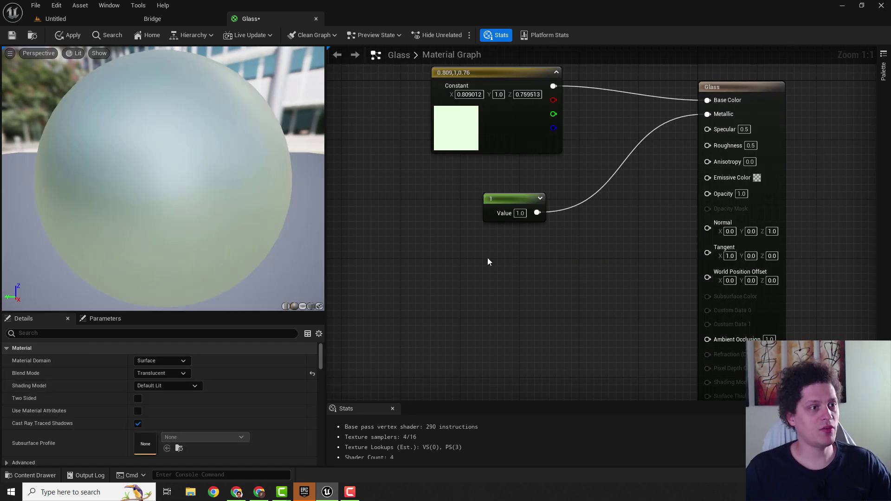
- Add a second scalar constant, connect it to Roughness and set its value to 1
left_click(488, 261)
left_click_drag(542, 278, 714, 149)
left_click(525, 278)
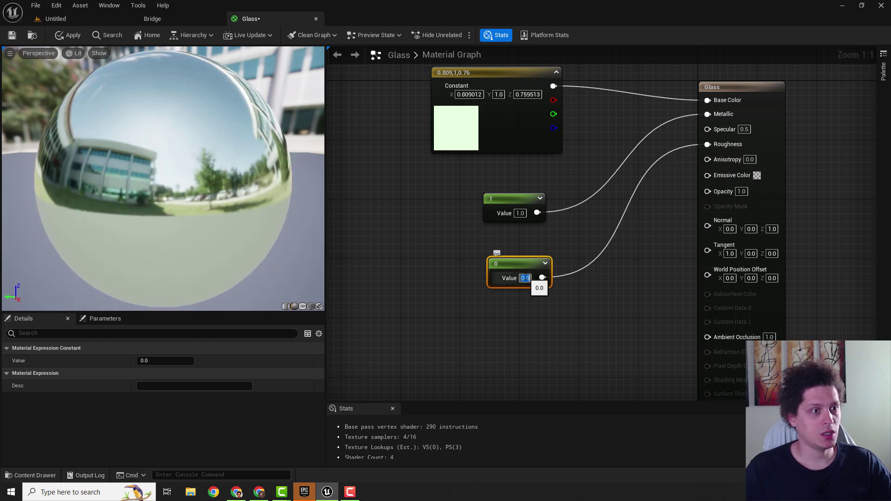
type("1")
key("Return")
left_click(501, 312)
- Add a third scalar constant, connect it to Opacity and set its value to 0.3
right_click_drag(500, 312, 509, 285)
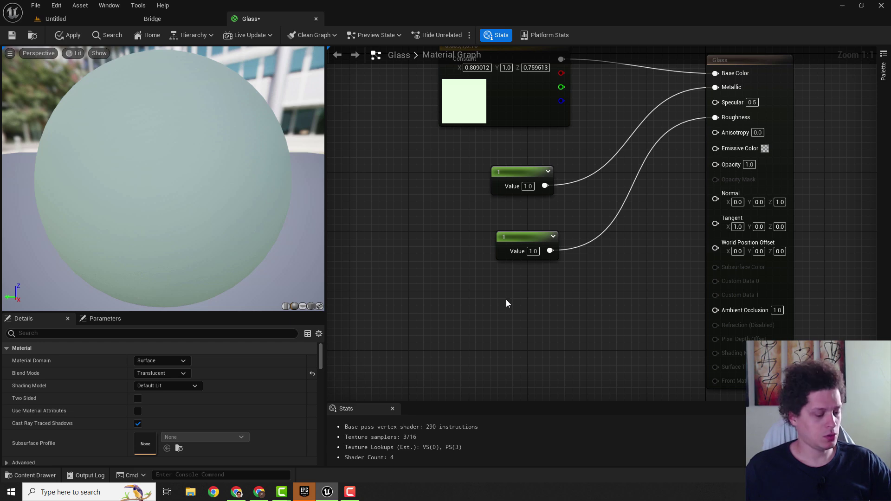
left_click(502, 299)
left_click_drag(557, 318, 722, 164)
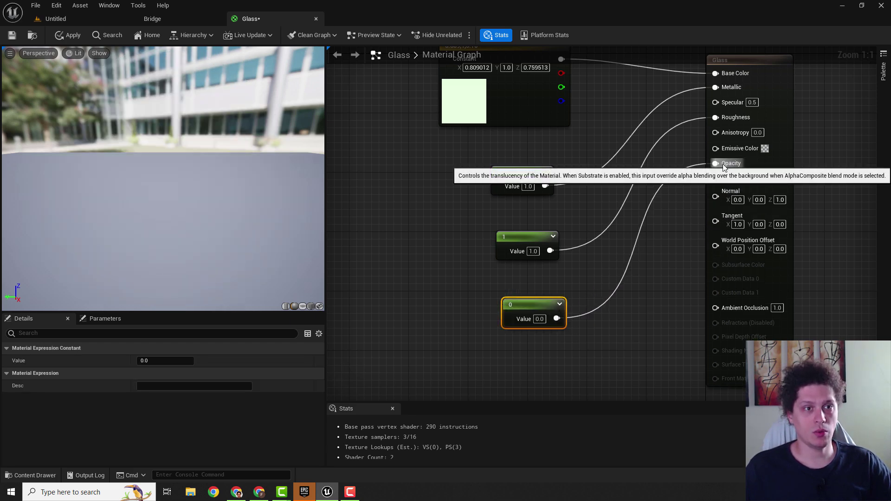
left_click(545, 319)
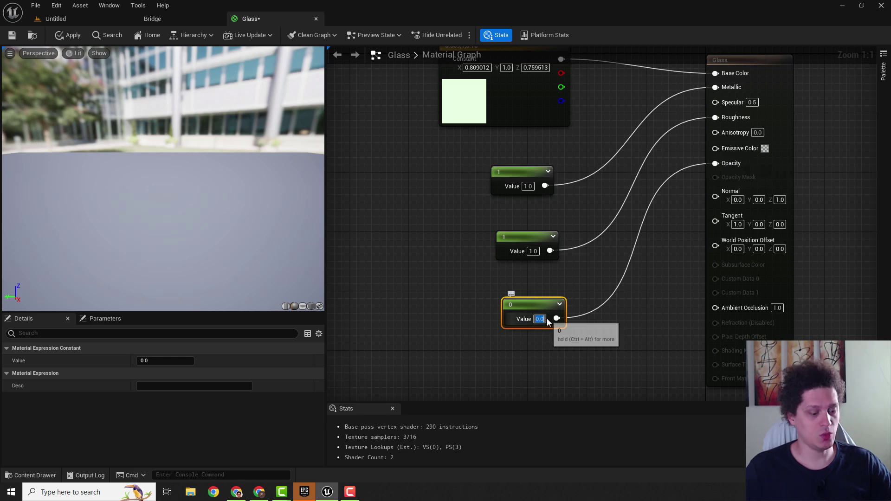
type("0.3")
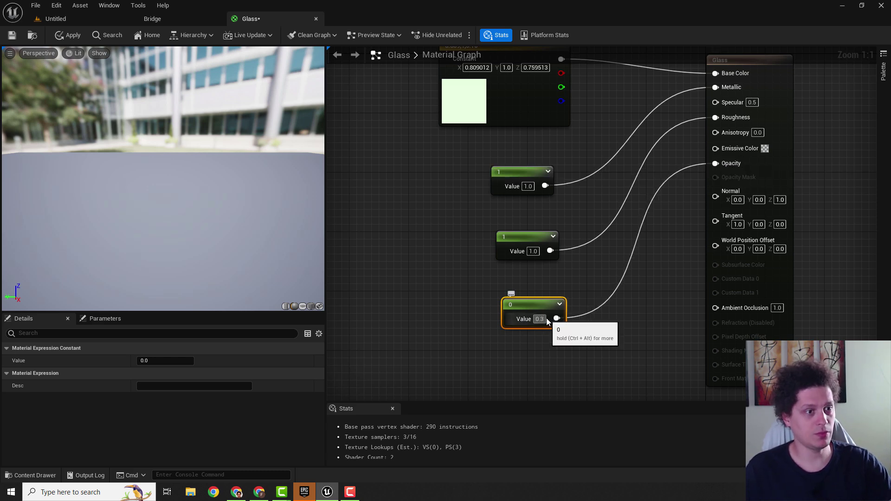
left_click(654, 338)
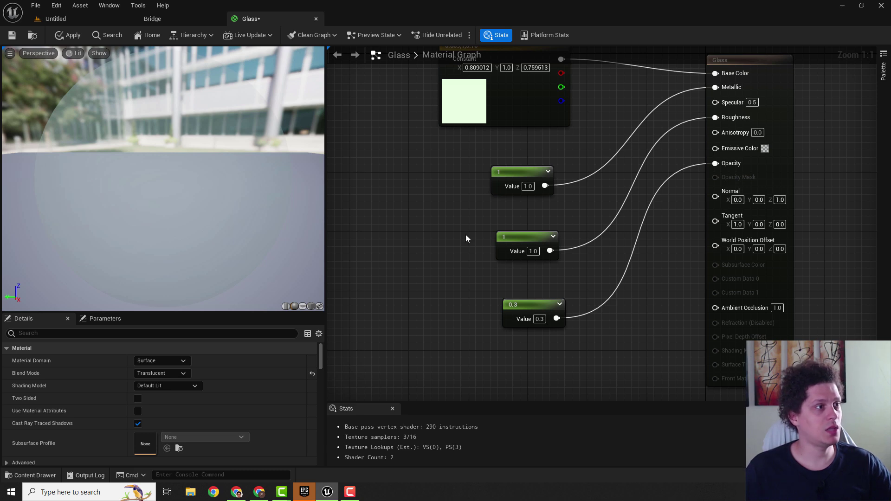
- Find the refraction settings of the Glass material and set the refraction method to Index Of Refraction
mouse_move(135, 152)
right_mouse_down()
mouse_move(135, 139)
mouse_move(135, 168)
right_mouse_up()
left_click_drag(177, 182, 204, 183)
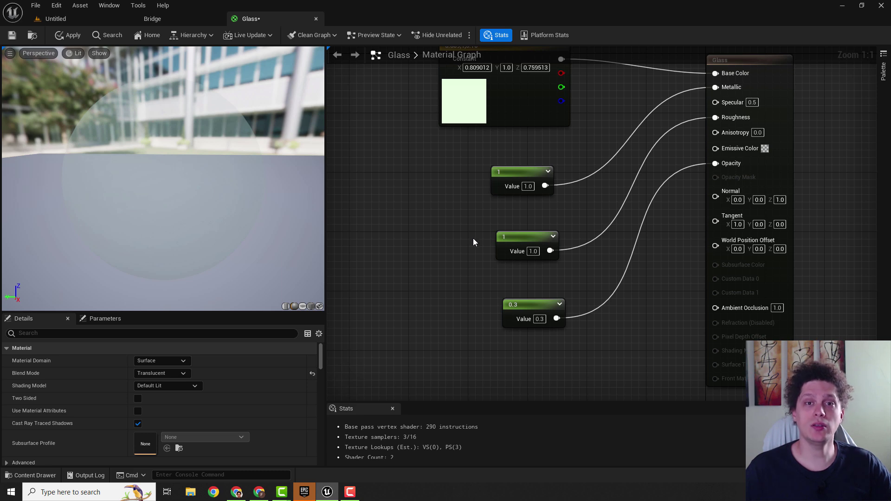
scroll(478, 242, "down", 1)
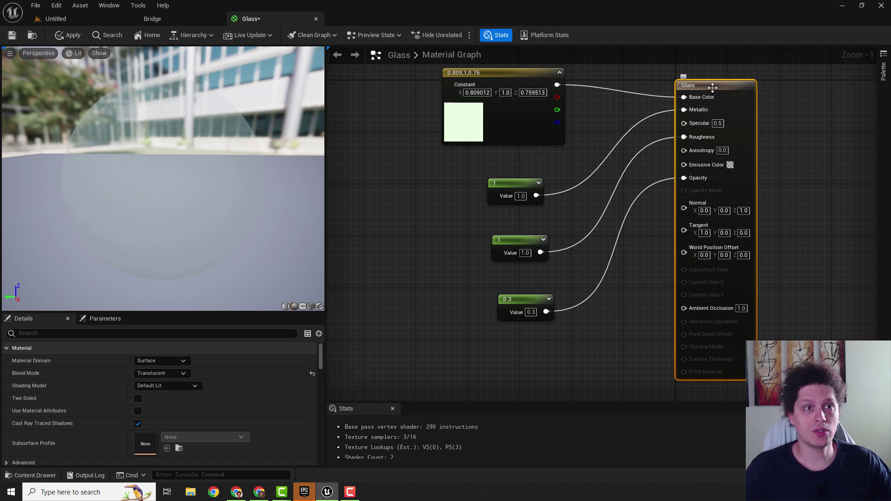
left_click(51, 331)
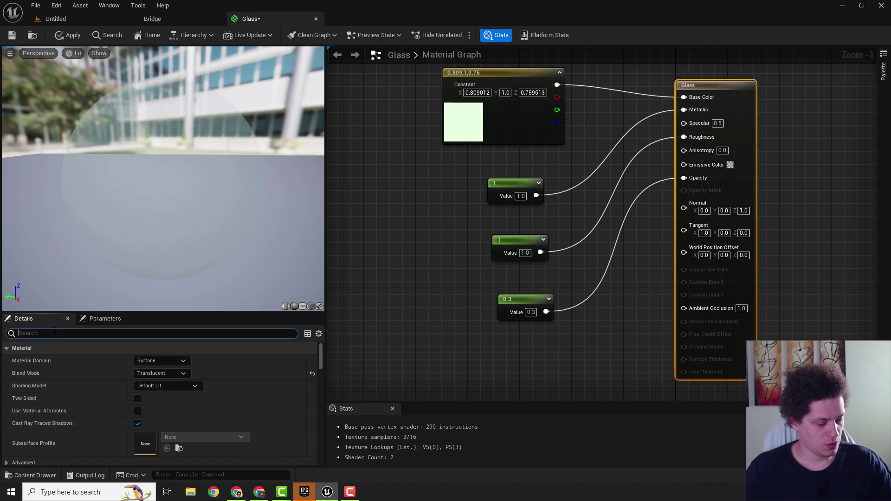
type("refra")
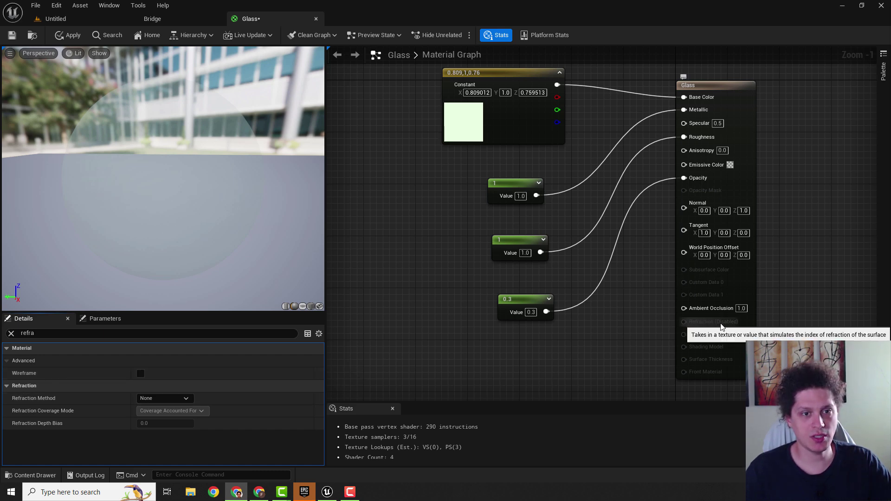
left_click(185, 399)
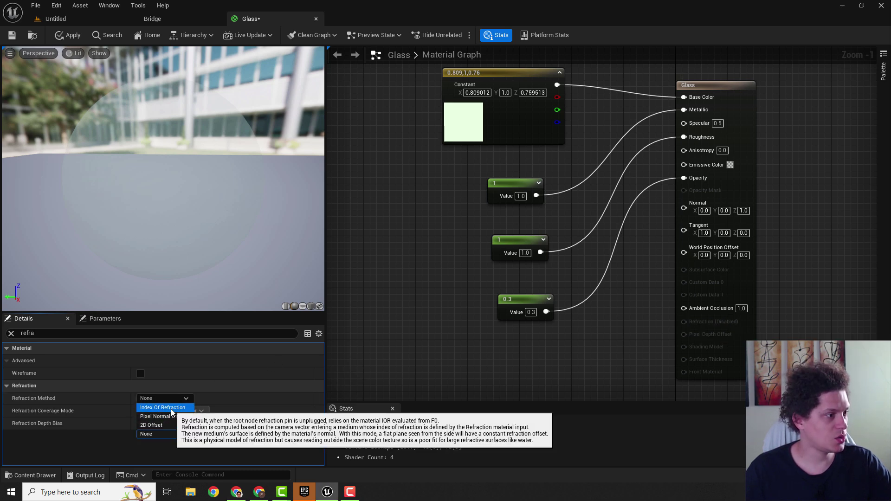
left_click(171, 410)
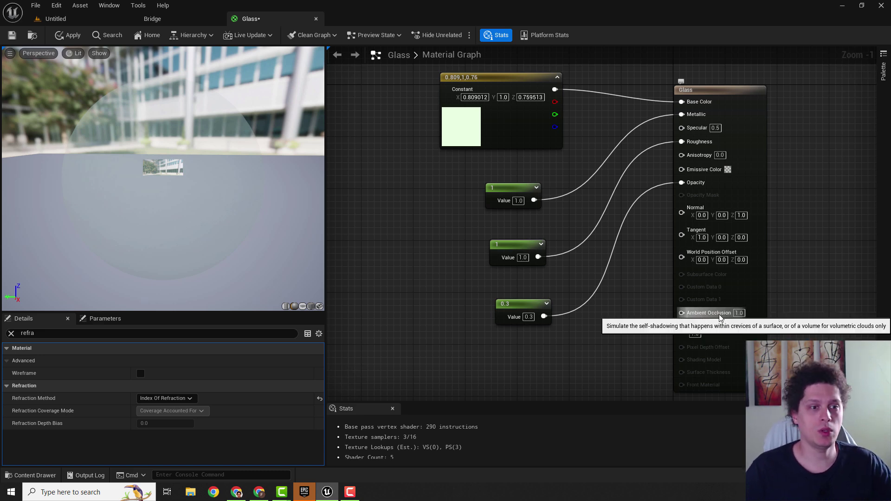
- Add a Fresnel node below the opacity constant, add a Lerp node beside it and connect the Fresnel output to input A
right_click_drag(591, 348, 644, 224)
right_click(484, 247)
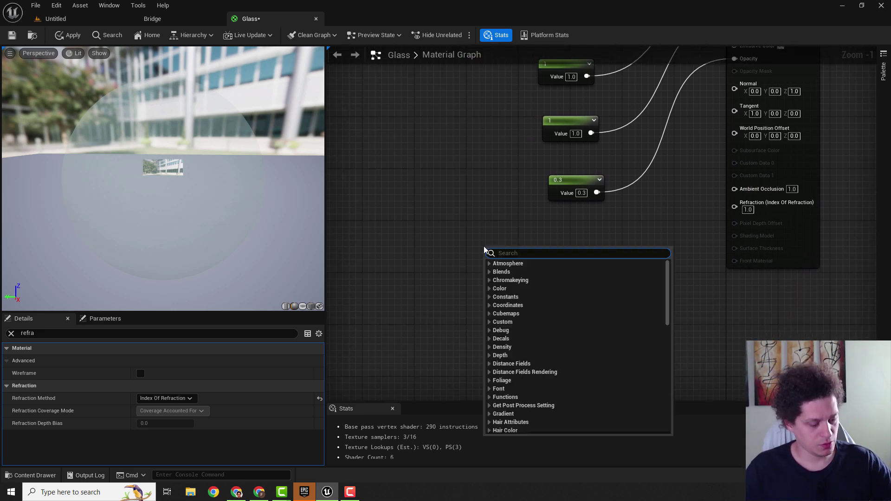
type("fresne")
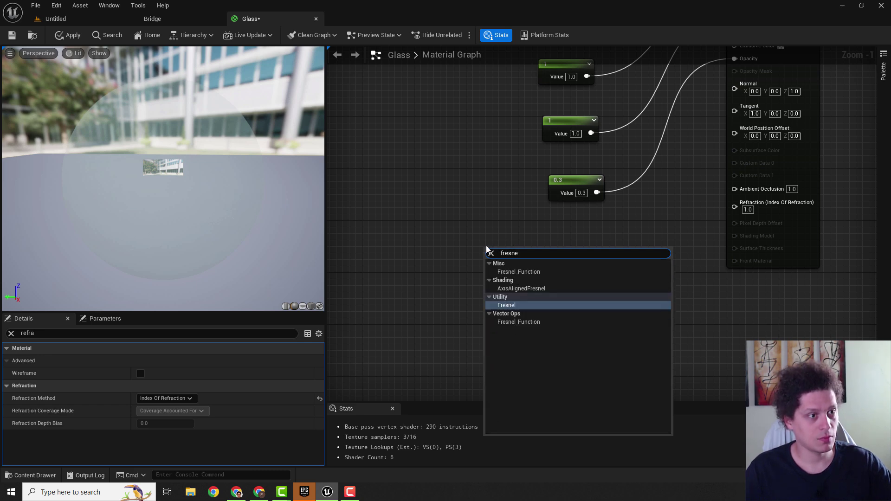
left_click(506, 305)
left_click_drag(508, 248, 563, 289)
left_click(553, 285)
left_click(560, 274)
left_click(454, 339)
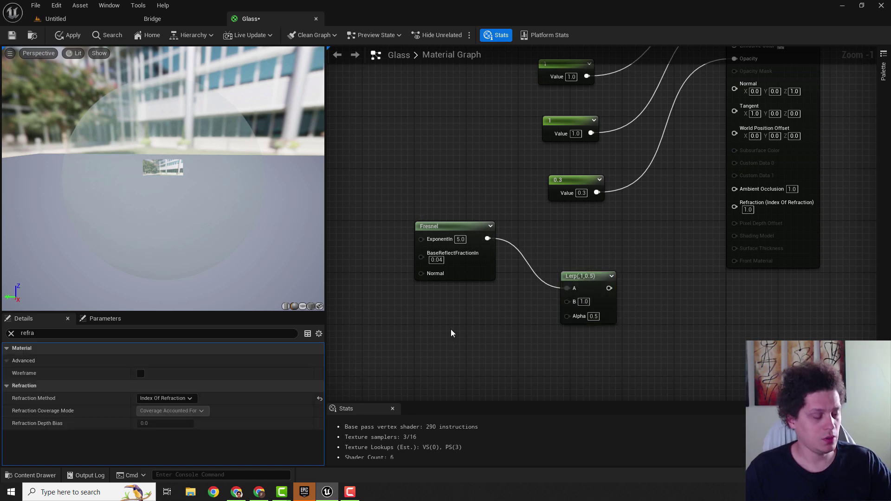
- Add a scalar constant below the Fresnel node, connect it to input B of the Lerp and set its value to 1.52
left_click(450, 325)
left_click_drag(500, 342, 568, 301)
left_click(483, 342)
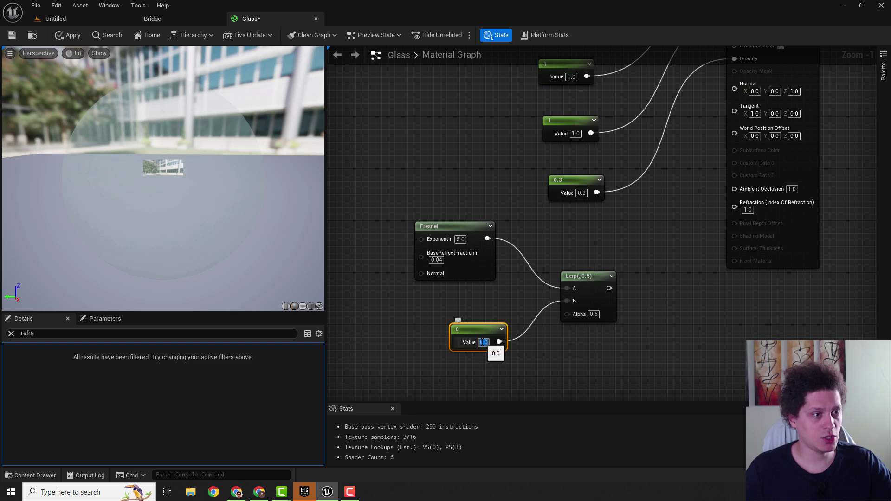
type("1")
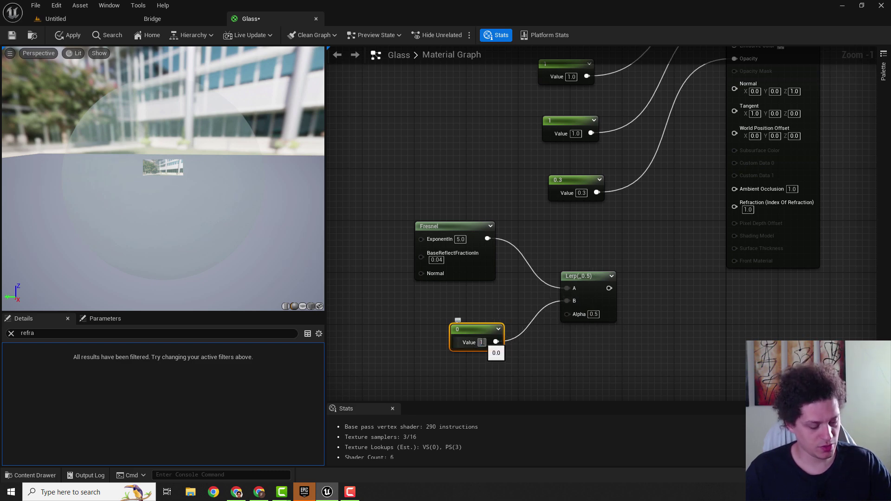
type(".52")
key("Return")
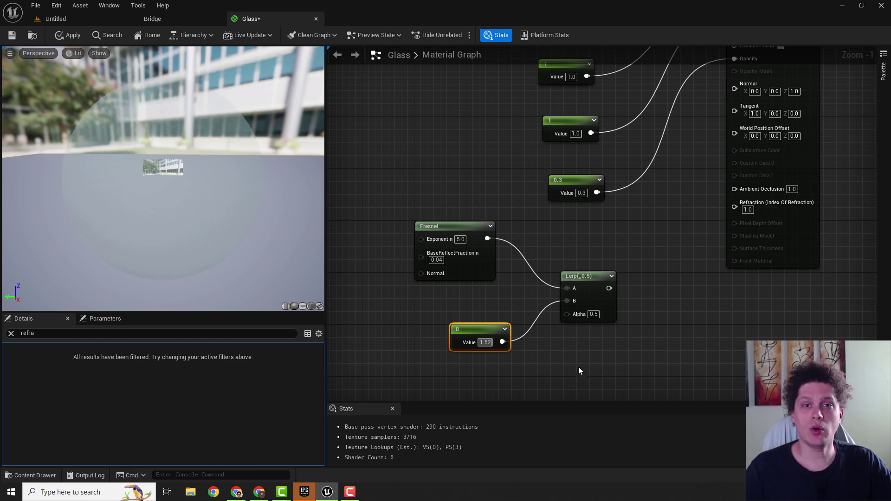
left_click(555, 366)
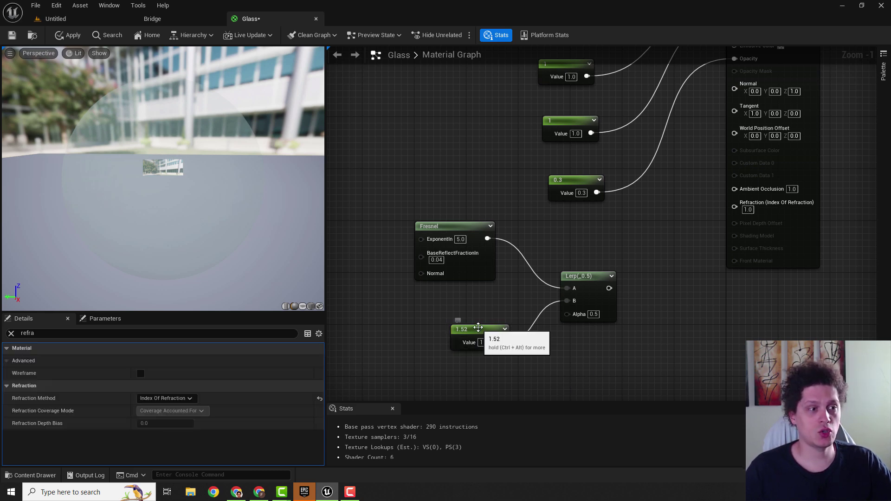
left_click_drag(479, 331, 444, 330)
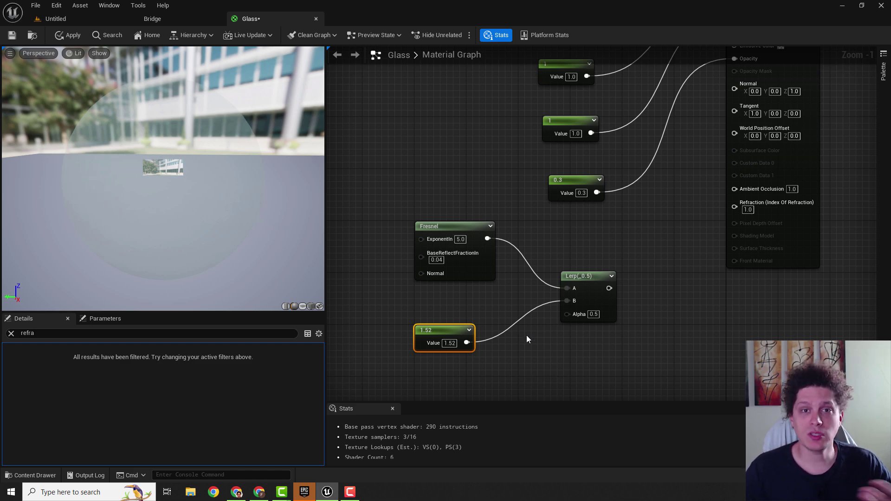
- Connect the Lerp output to Refraction (Index Of Refraction), apply the material changes and inspect the preview sphere
left_click_drag(494, 324, 620, 243)
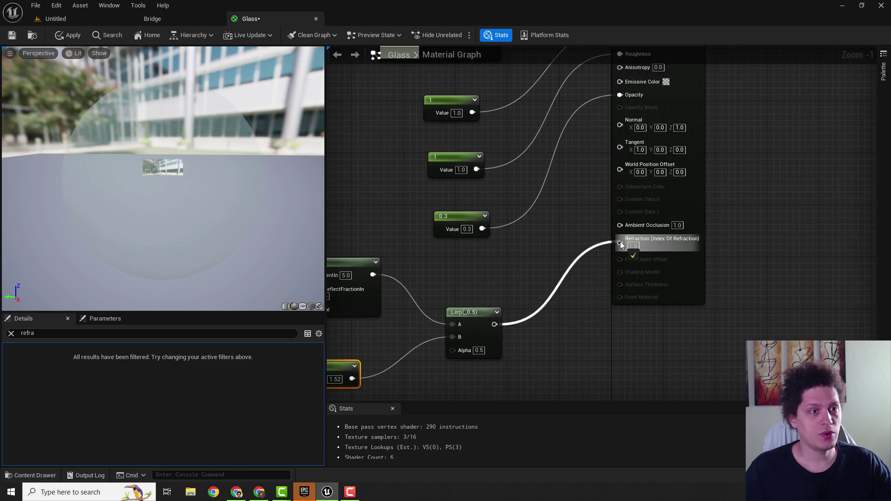
left_click(72, 32)
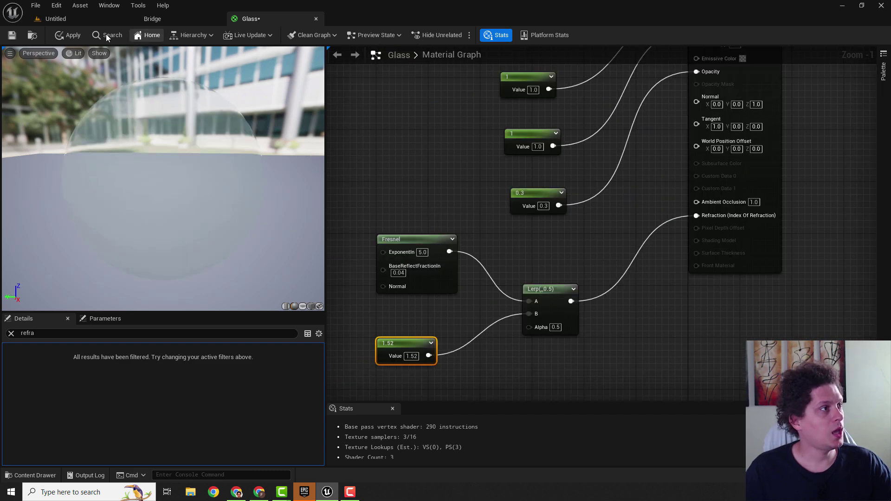
right_click_drag(121, 116, 122, 139)
right_click_drag(102, 93, 102, 105)
- Place a cube on the floor of the Untitled level, assign the Glass material to it and focus on it
left_click(65, 21)
left_click(370, 403)
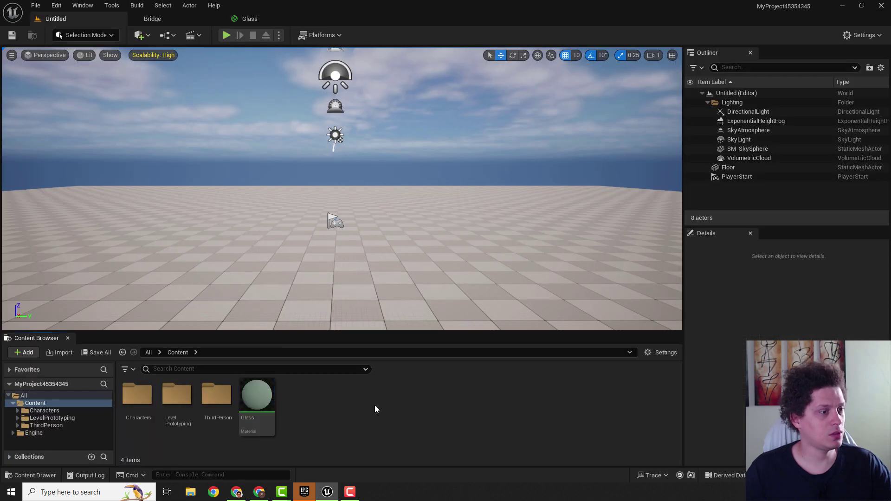
left_click(142, 35)
mouse_move(170, 133)
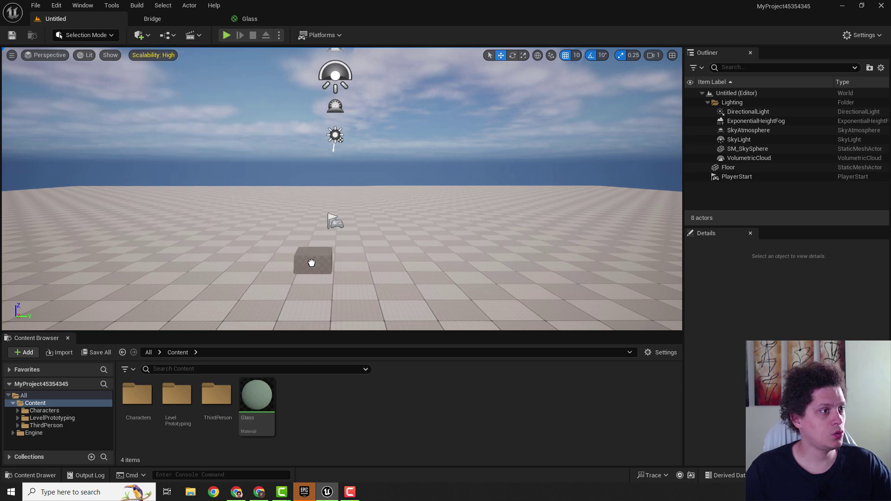
left_click_drag(312, 263, 306, 255)
left_click_drag(258, 392, 302, 255)
key("f")
- Examine the glass cube in the level from several distances and angles
left_click(546, 249)
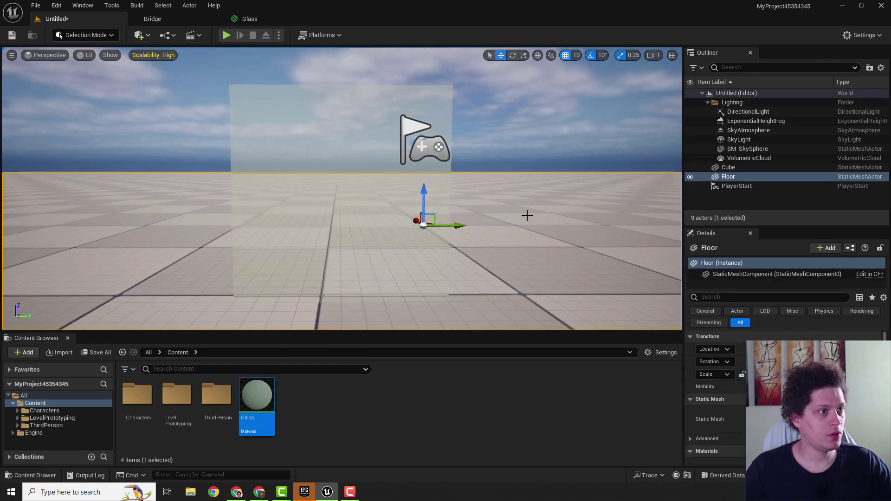
mouse_move(525, 215)
right_mouse_down()
mouse_move(464, 215)
mouse_move(464, 230)
mouse_move(450, 223)
mouse_move(464, 242)
mouse_move(508, 216)
right_mouse_up()
key("s")
key("w")
scroll(464, 232, "down", 3)
key("e")
key("s")
key("w")
key("q")
key("e")
- Return to the Glass material graph and convert the color constant to a parameter named Color
left_click(248, 18)
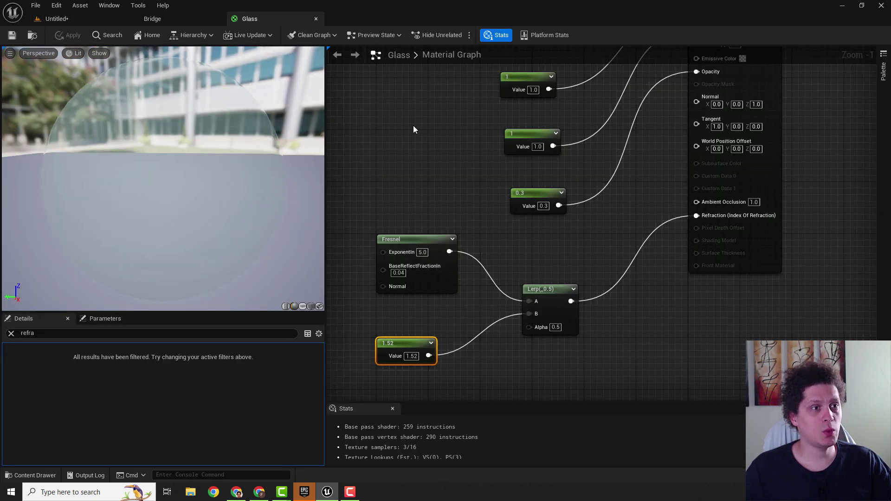
scroll(443, 159, "down", 4)
scroll(483, 214, "up", 3)
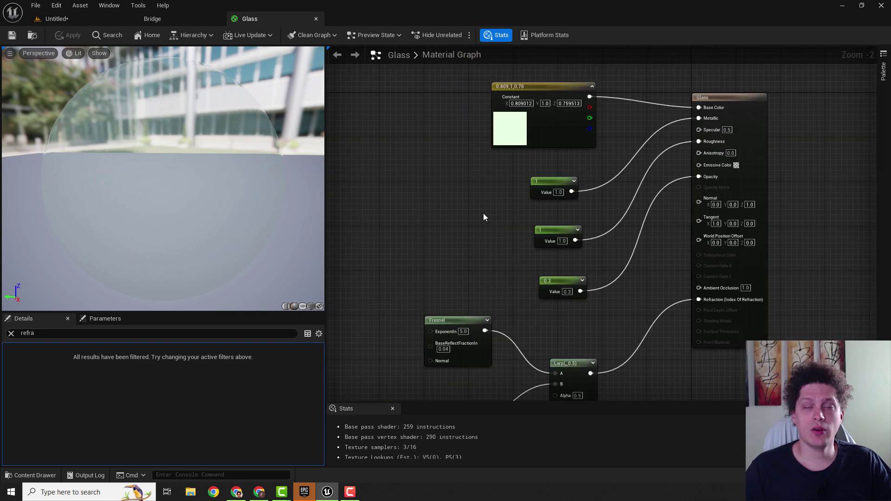
mouse_move(486, 219)
right_mouse_down()
mouse_move(489, 186)
mouse_move(490, 230)
right_mouse_up()
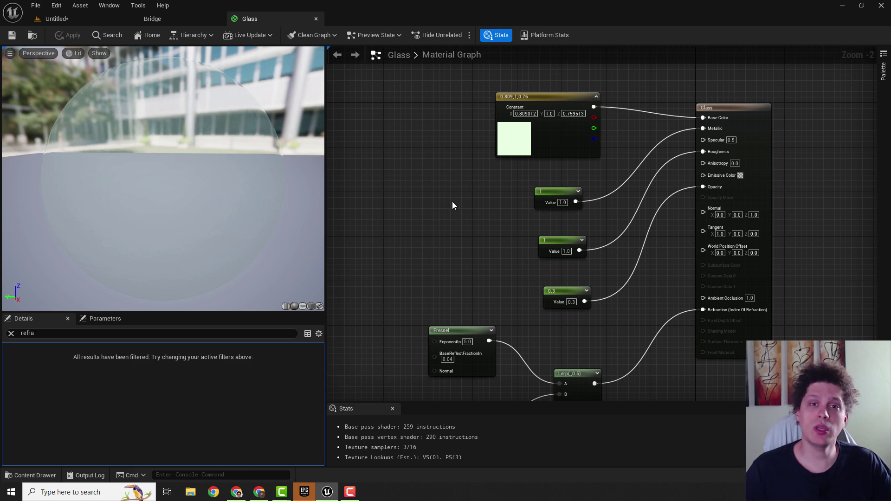
right_click_drag(443, 198, 468, 241)
right_click(525, 126)
left_click(571, 152)
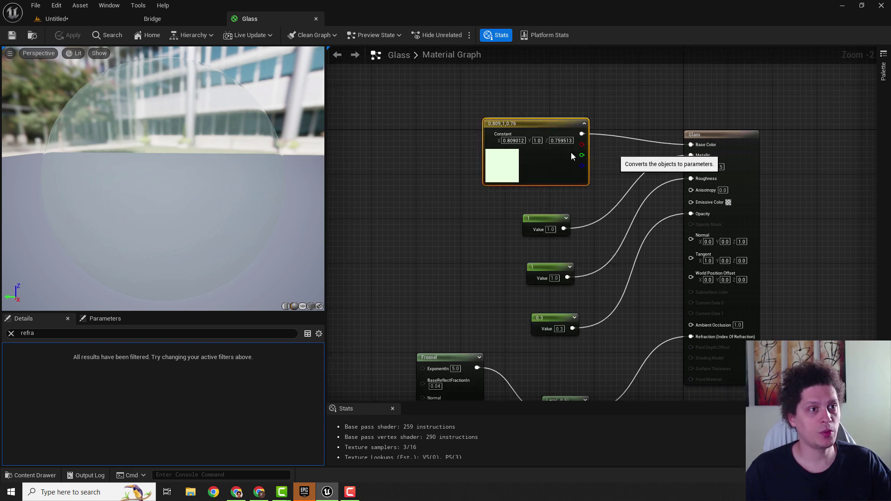
- Convert the three scalar constants feeding the material's inputs to parameters named Metallic, Roughness and Opacity
left_click(541, 225)
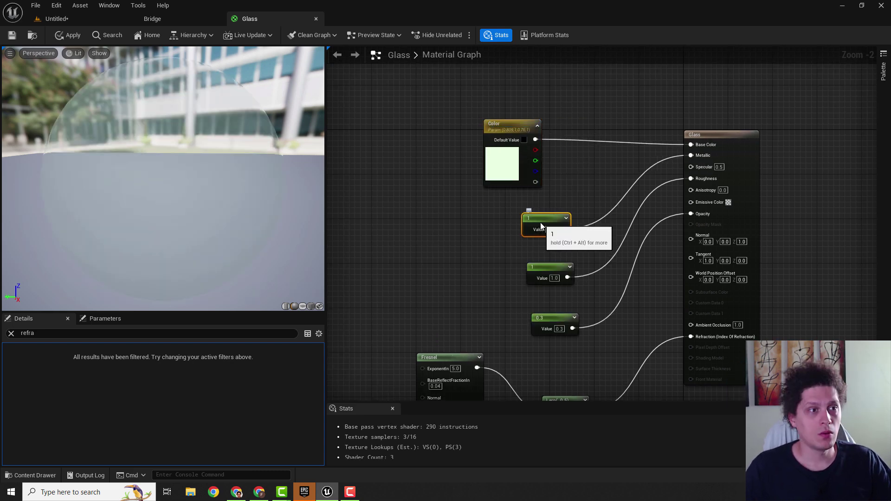
right_click(540, 224)
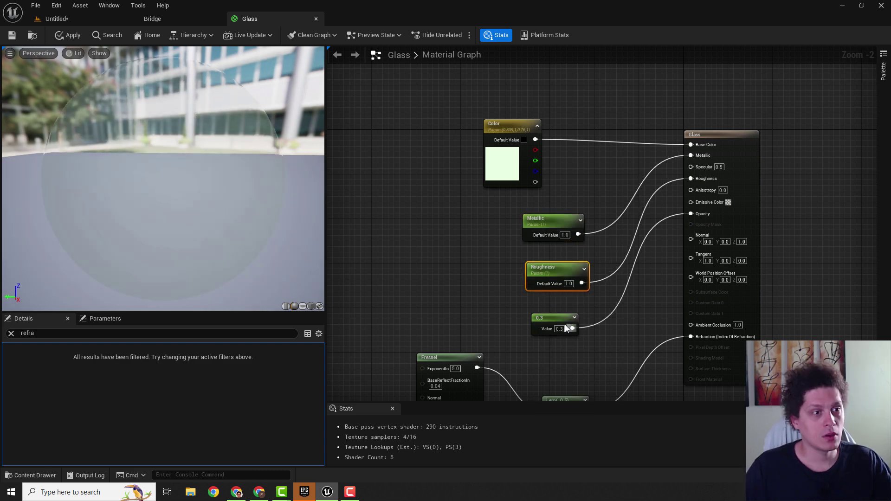
left_click(557, 320)
right_click(554, 318)
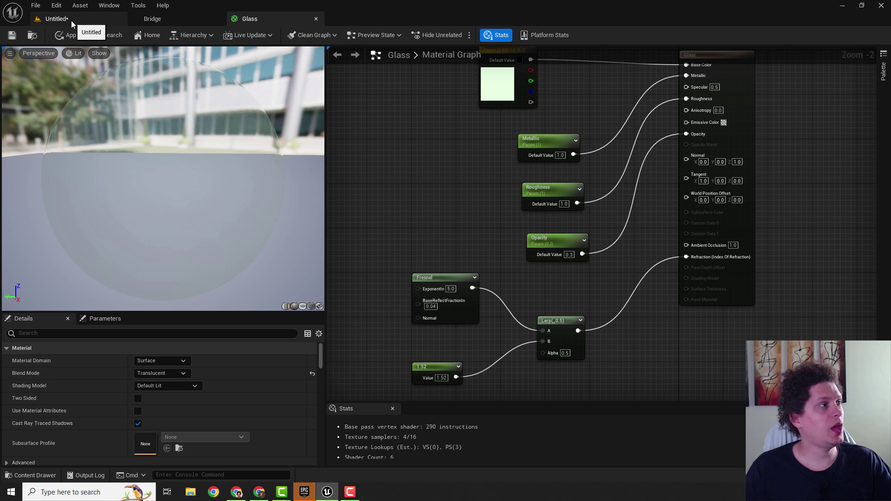
- Create a material instance of Glass in the Content folder and assign Glass_Inst to the cube in the level
left_click(71, 20)
right_click(257, 400)
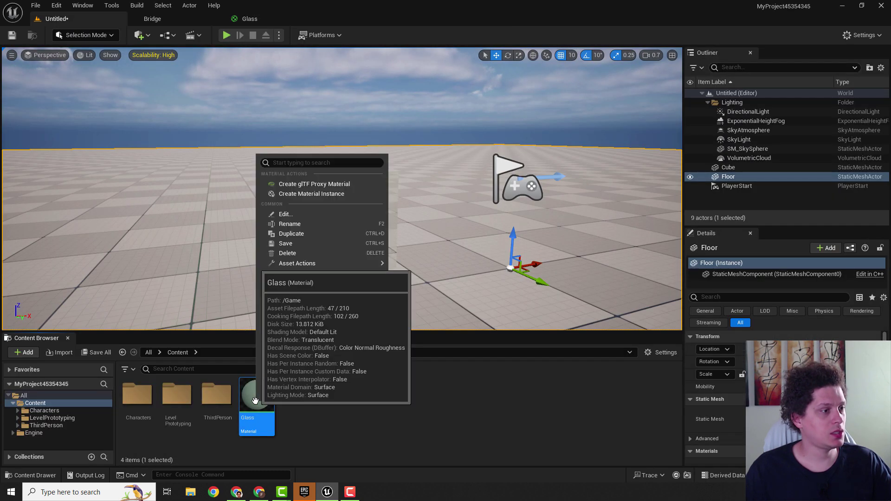
left_click(292, 194)
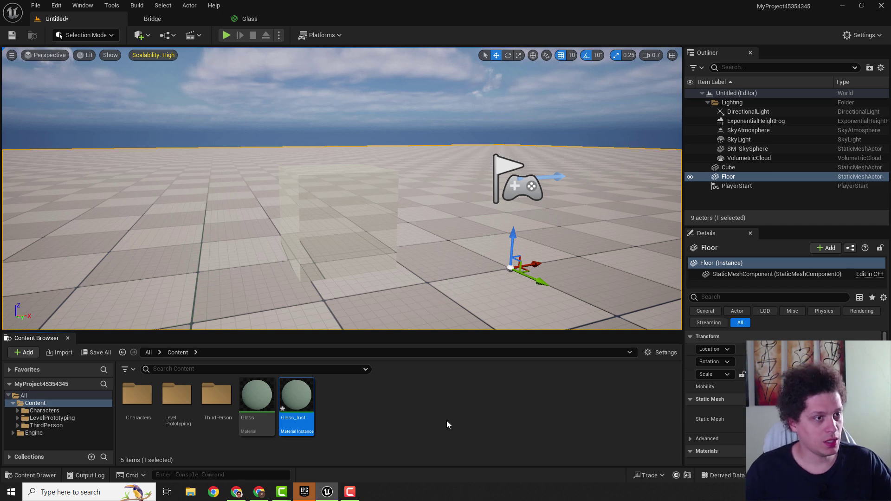
left_click(460, 415)
right_click_drag(378, 243, 432, 239)
left_click_drag(296, 396, 266, 215)
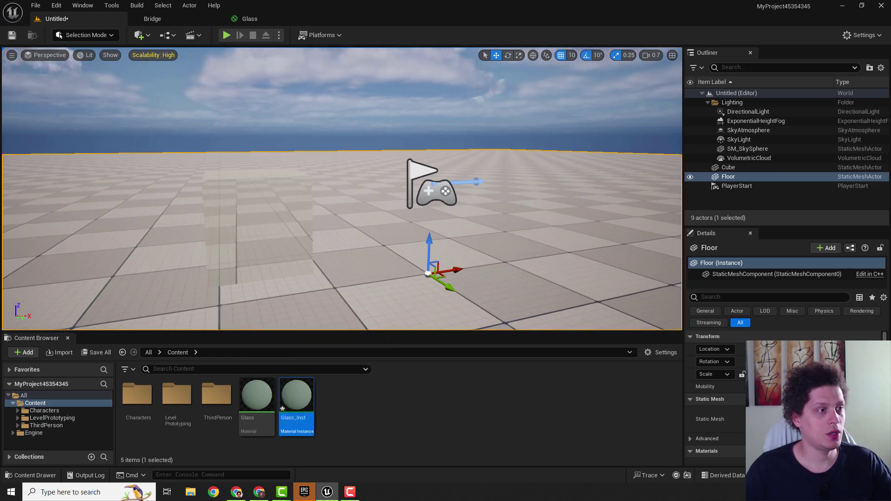
right_click_drag(342, 188, 347, 189)
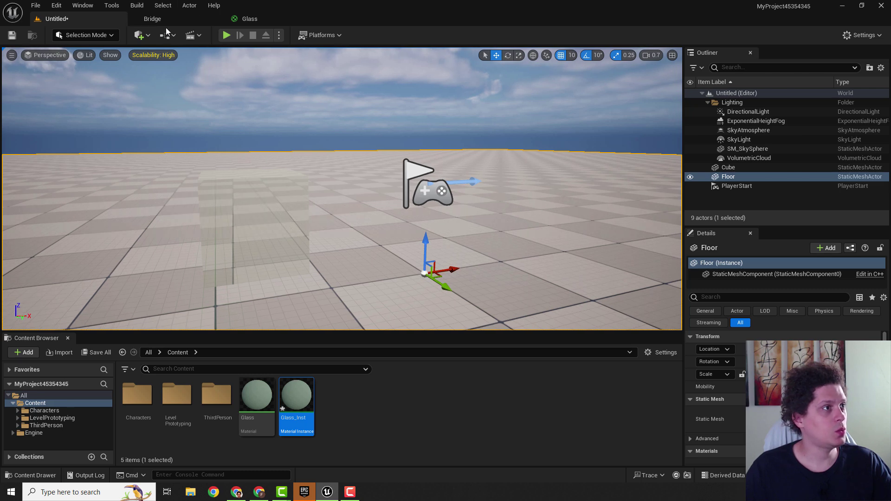
- Place a sphere next to the cube, assign Glass_Inst to it and view it up close
left_click(149, 35)
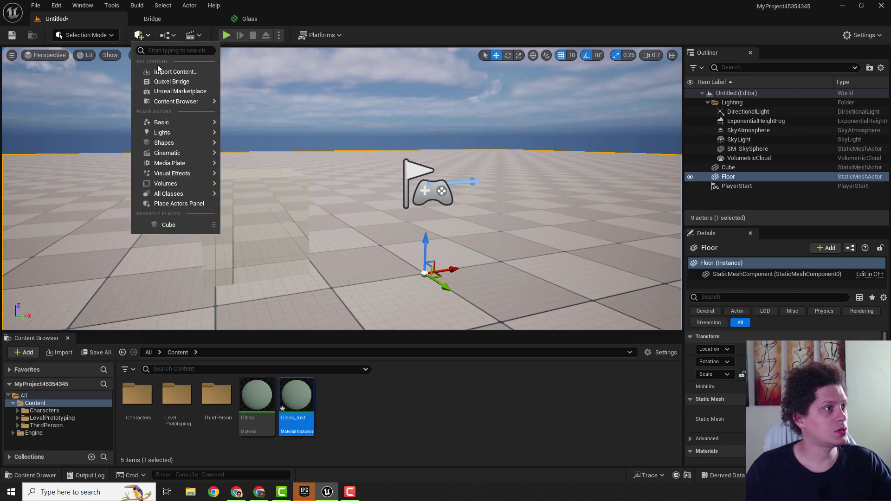
mouse_move(186, 144)
left_click_drag(258, 158, 372, 189)
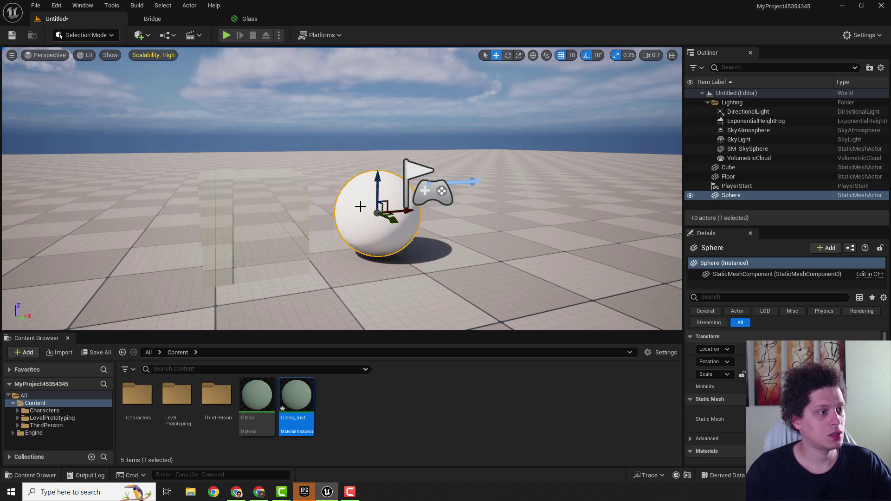
left_click_drag(296, 396, 375, 236)
right_click_drag(375, 236, 403, 243)
key("g")
right_click_drag(463, 191, 463, 235)
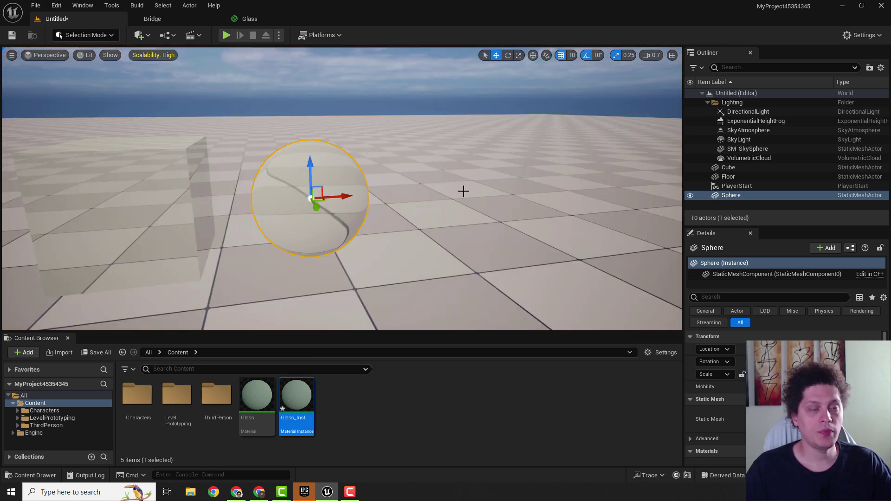
- Open Glass_Inst in an enlarged window, apply and save the parent Glass material, and return to the level
double_click(296, 397)
left_click_drag(360, 19, 628, 98)
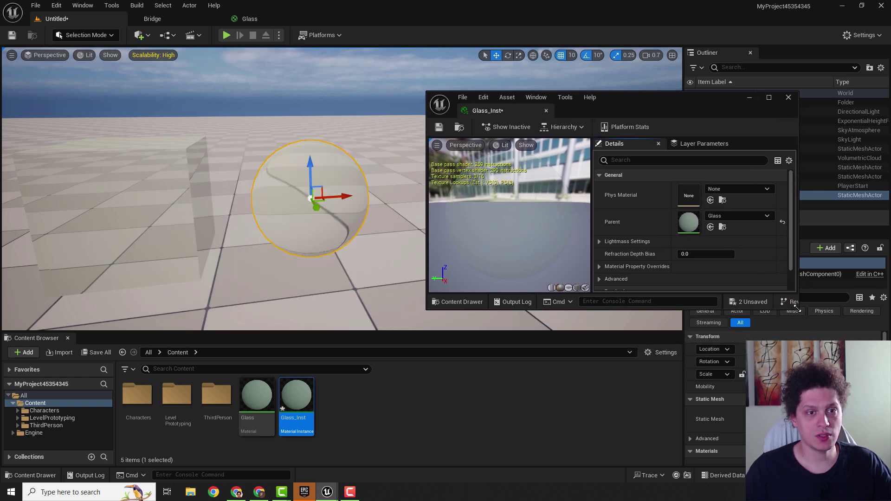
left_click_drag(797, 309, 810, 451)
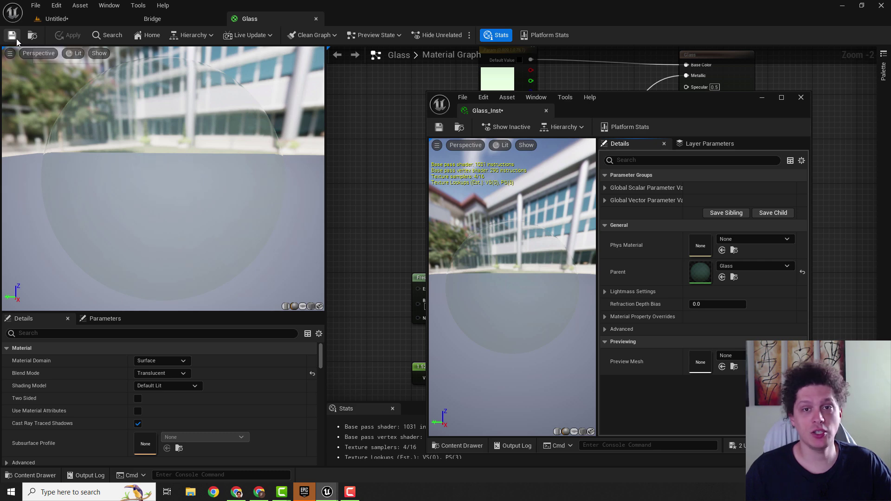
mouse_move(597, 232)
left_mouse_down()
mouse_move(543, 233)
mouse_move(605, 242)
left_mouse_up()
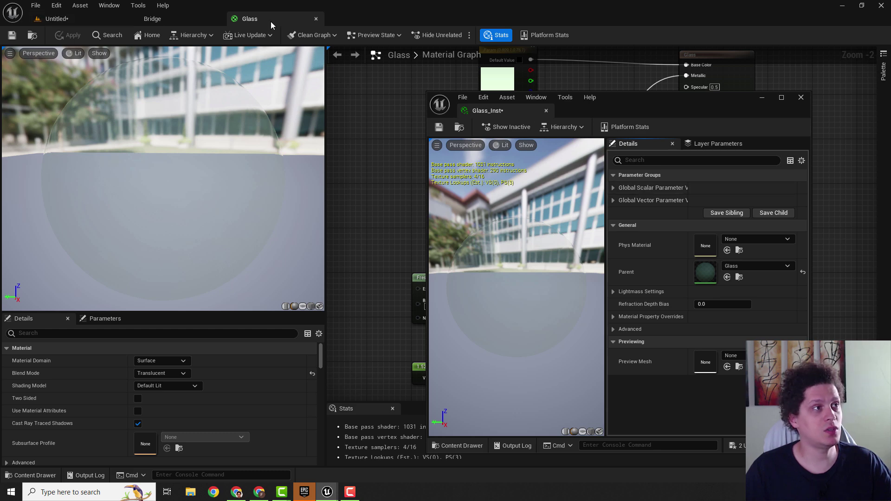
left_click(50, 19)
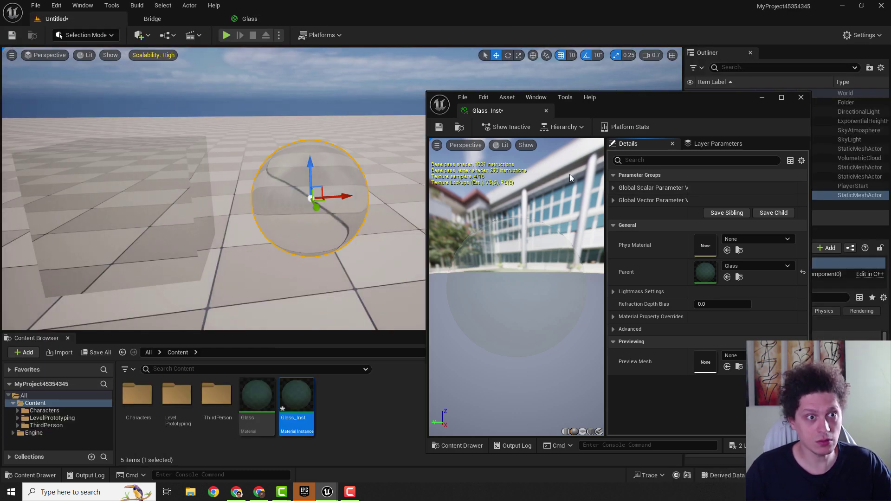
- Enable the Metallic, Opacity and Roughness overrides of Glass_Inst and raise Roughness to 579.76239
left_click_drag(671, 183, 733, 213)
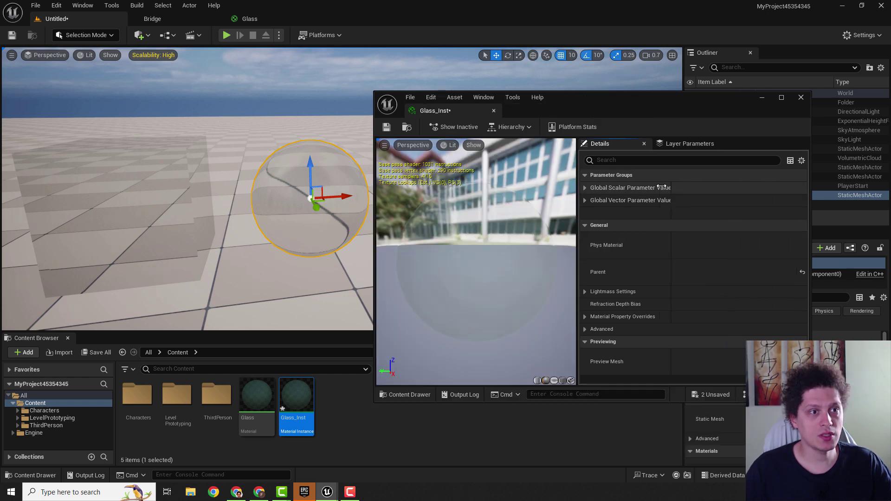
left_click(597, 202)
left_click(598, 188)
left_click(602, 200)
left_click(602, 213)
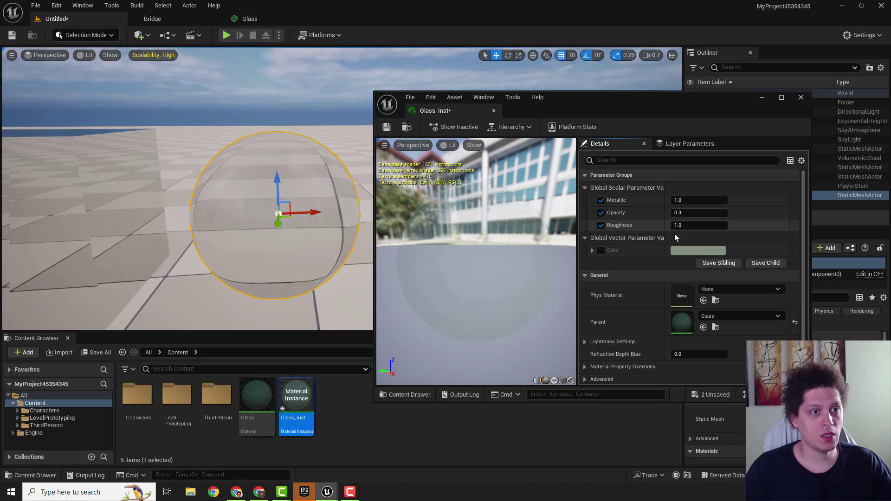
left_click_drag(678, 226, 687, 225)
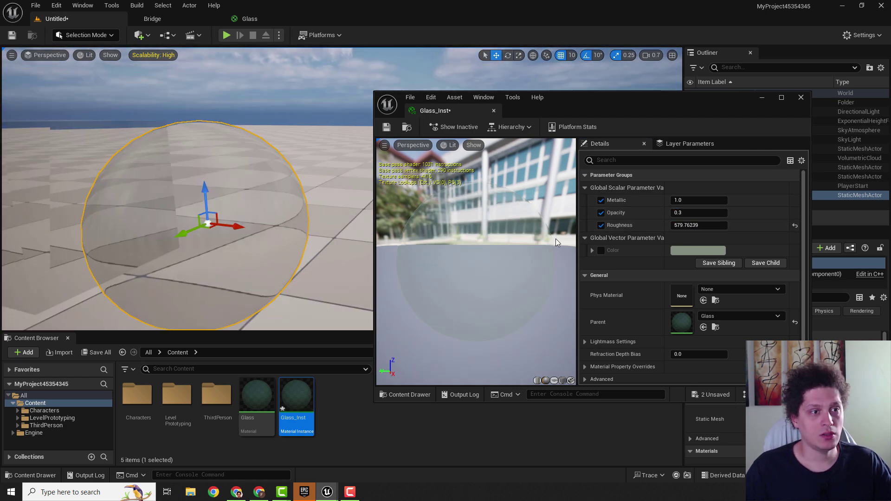
- Enable the Color override of Glass_Inst, tint the glass blue and check the sphere in the level
left_click(601, 251)
right_click_drag(341, 200, 324, 211)
left_click(684, 251)
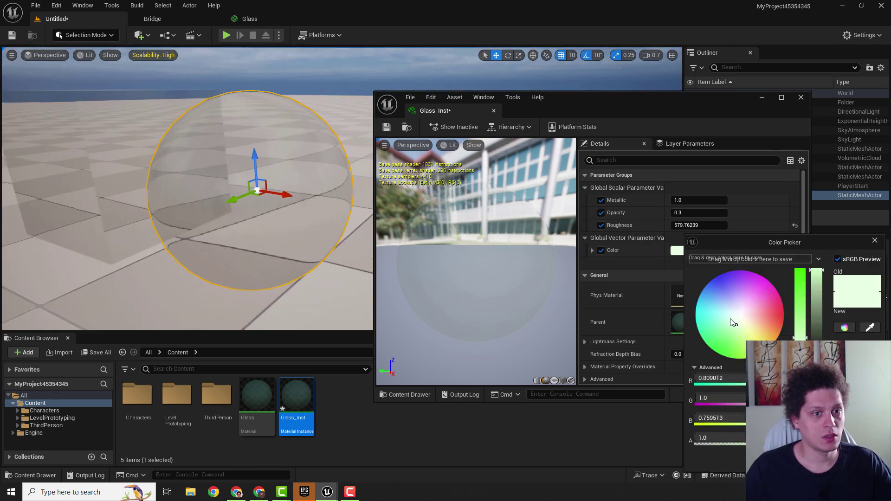
left_click(738, 310)
left_click_drag(738, 310, 724, 285)
right_click_drag(325, 209, 246, 204)
- Set the Color override of Glass_Inst to near-white (R 0.994792, G 1.0, B 0.989583) and inspect the sphere
left_click(697, 250)
left_click_drag(708, 304, 733, 316)
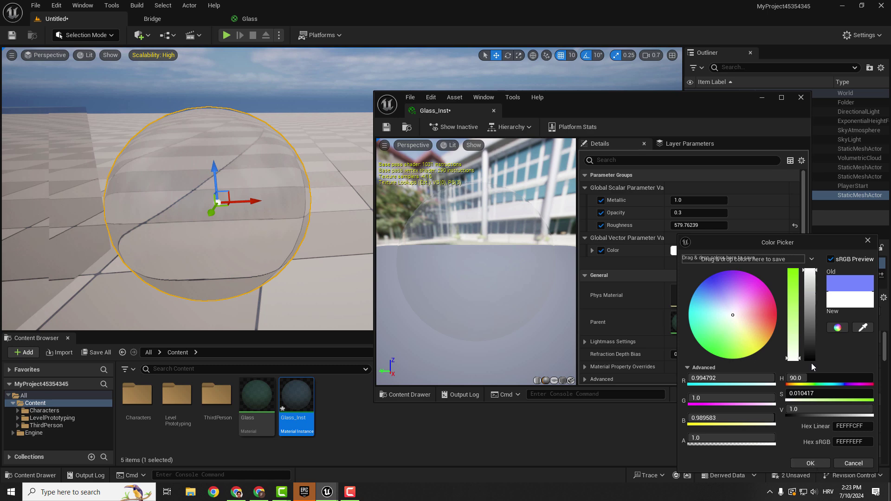
left_click(810, 463)
right_click_drag(325, 208, 297, 200)
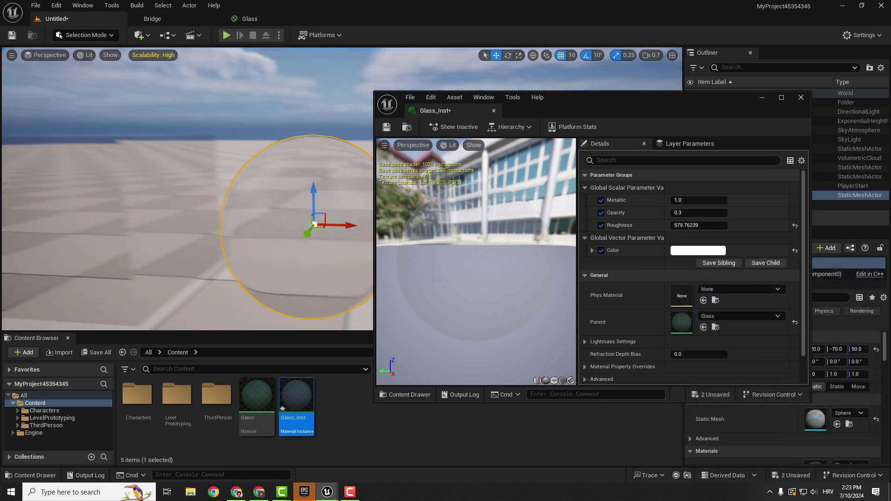
right_click_drag(232, 209, 251, 209)
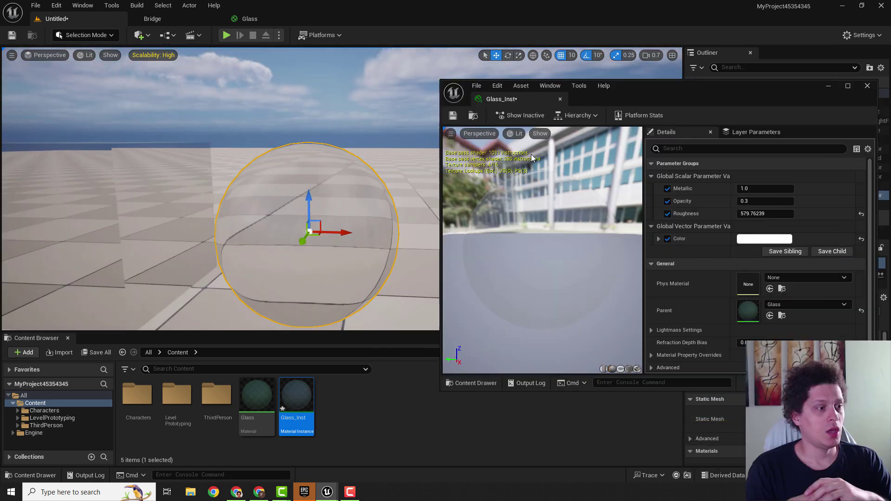